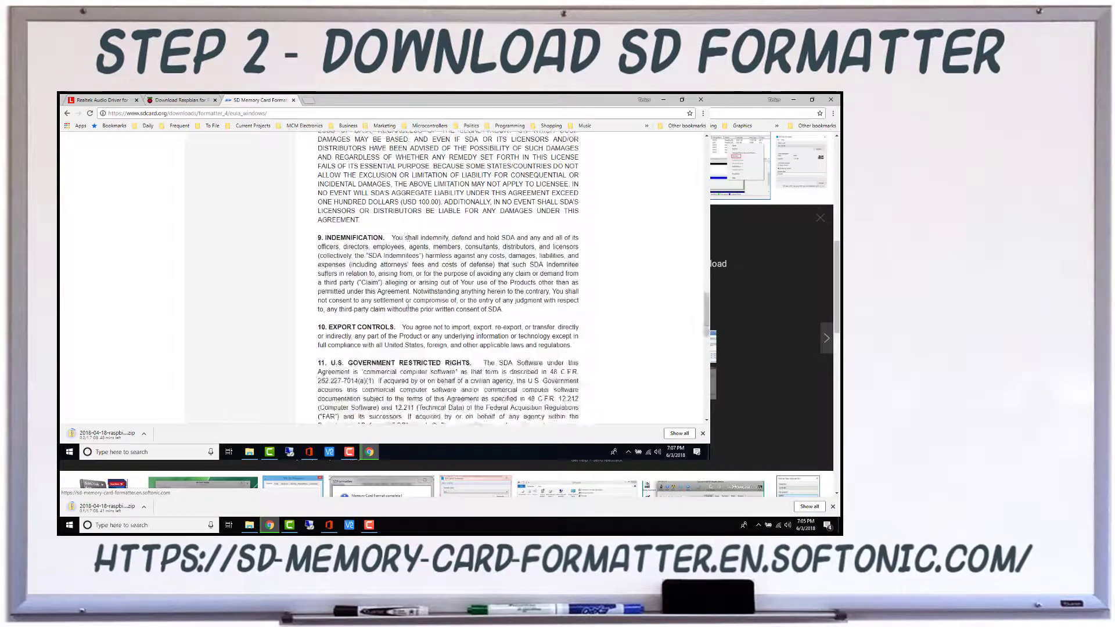
{"action": "scroll", "coordinate": [408, 306], "scroll_direction": "down", "scroll_amount": 5}
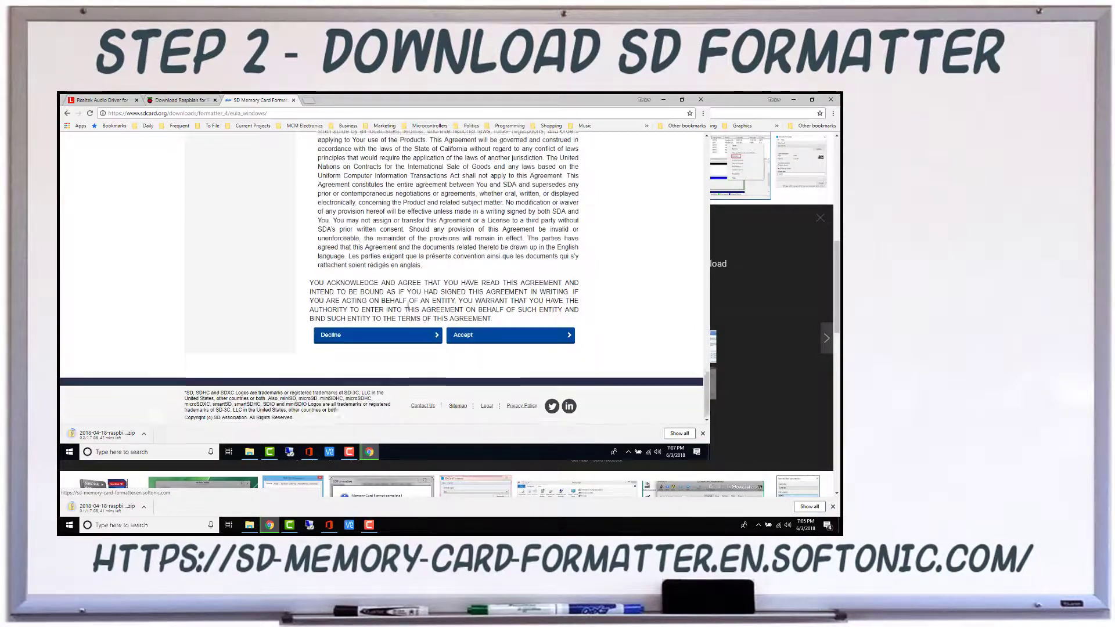
{"action": "scroll", "coordinate": [468, 332], "scroll_direction": "down", "scroll_amount": 5}
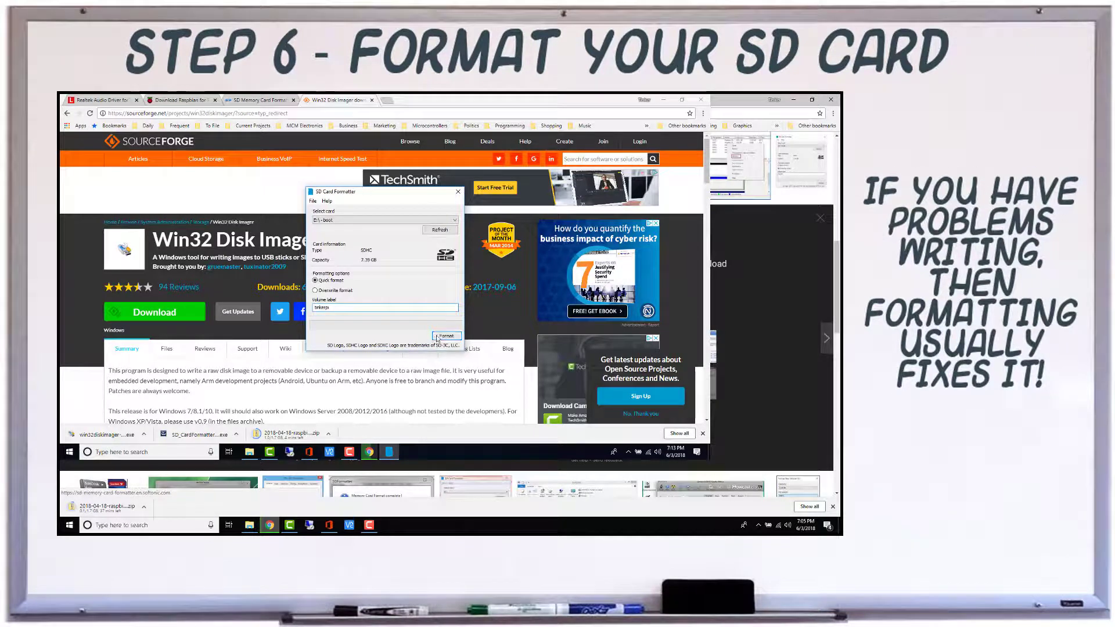
Confirm the quick format of the 7.35 GB SD card, then extract the Raspbian Stretch zip
{"action": "left_click", "coordinate": [400, 290]}
{"action": "left_click", "coordinate": [424, 304]}
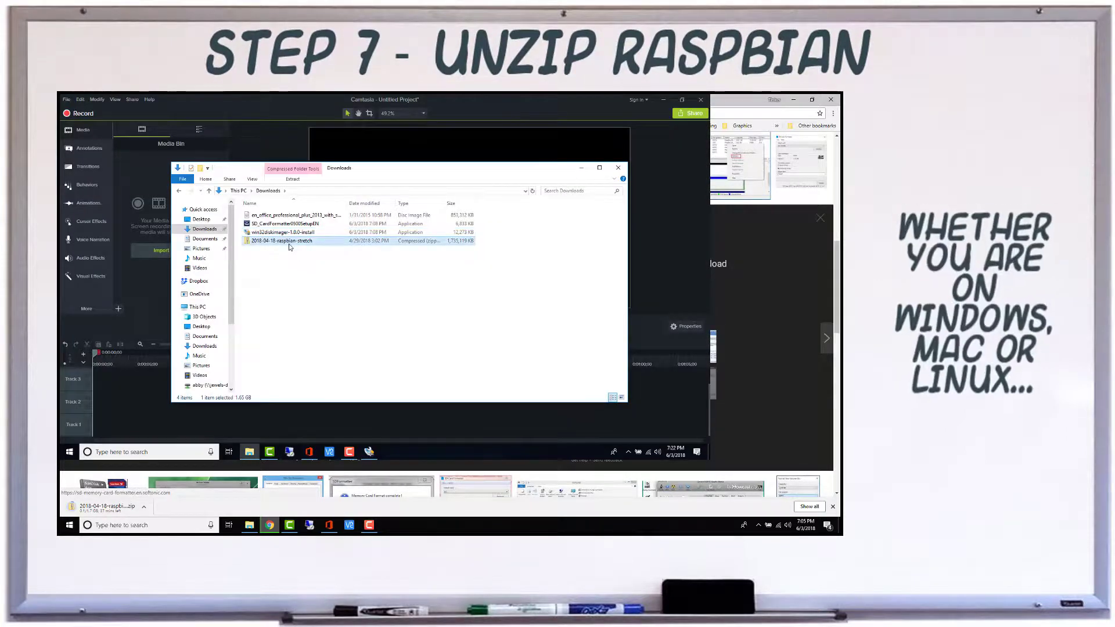
{"action": "right_click", "coordinate": [289, 247]}
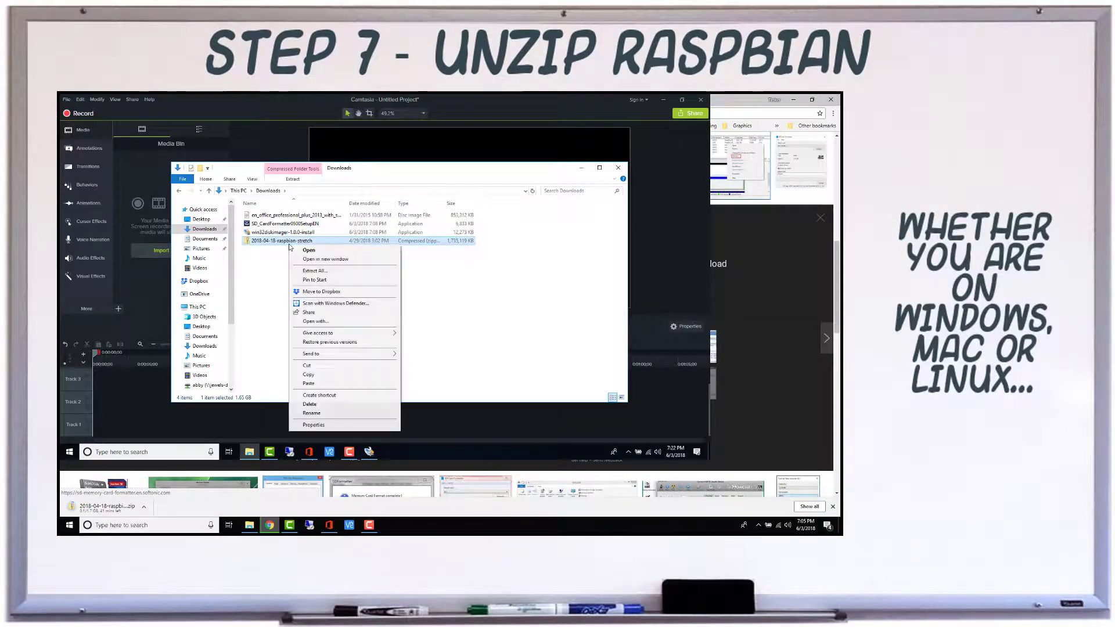
{"action": "left_click", "coordinate": [305, 268]}
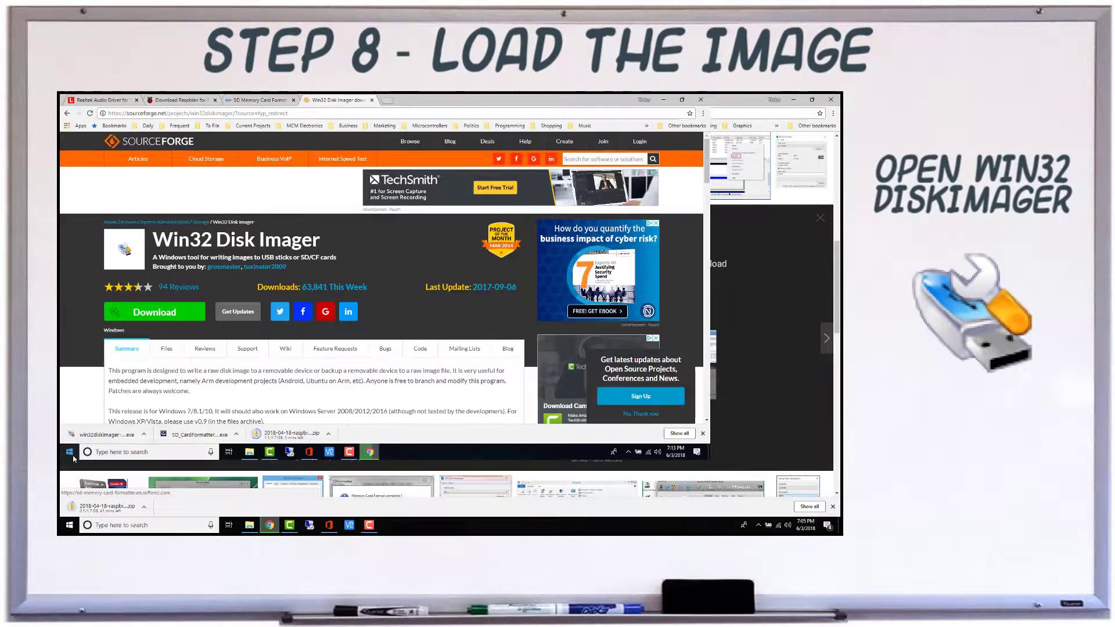
Launch Win32 Disk Imager from the Start menu
{"action": "left_click", "coordinate": [70, 453]}
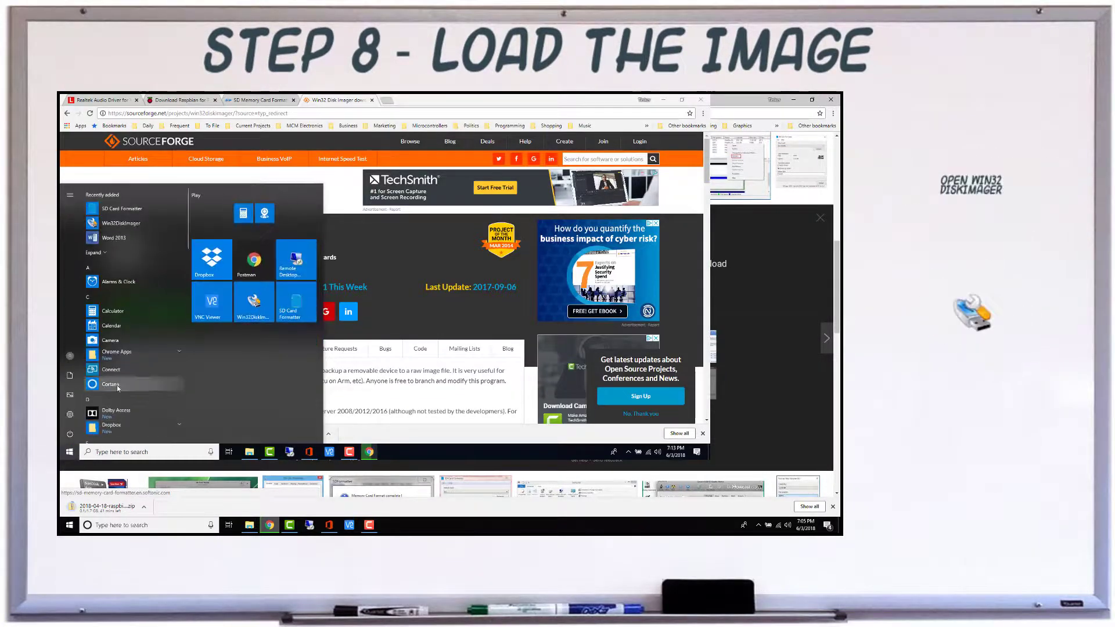
{"action": "left_click", "coordinate": [125, 224]}
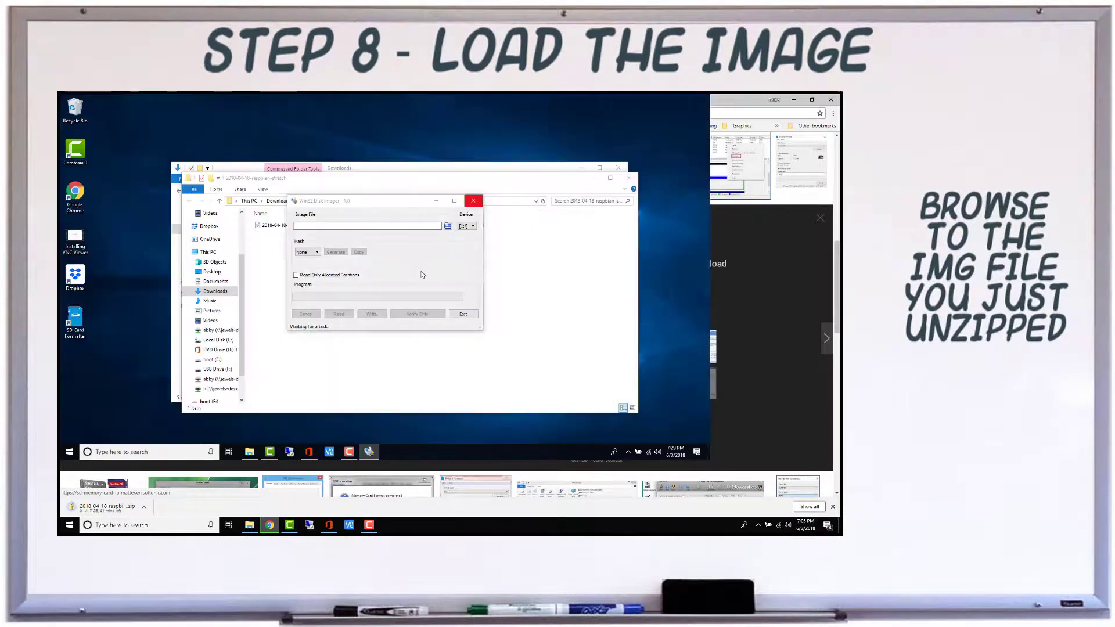